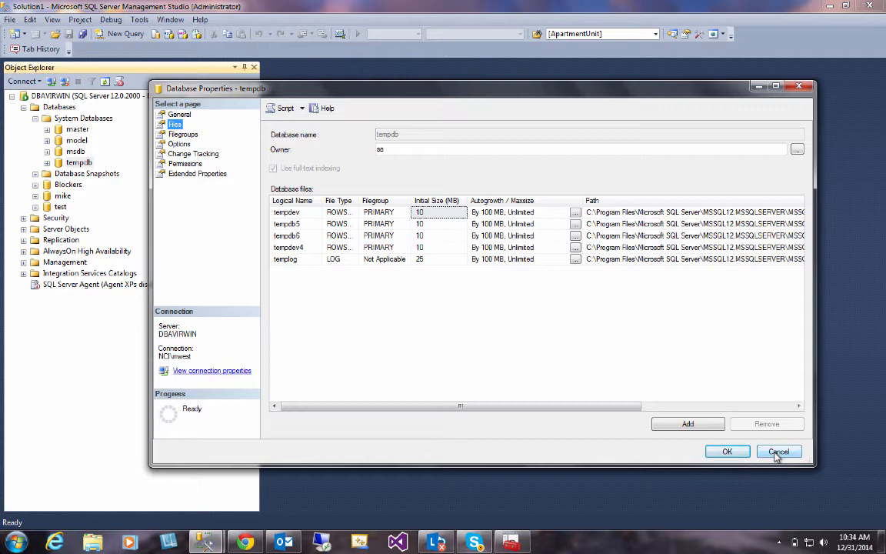
Close the tempdb properties and review the database file settings of the model database without changing them
{"action": "left_click", "coordinate": [779, 452]}
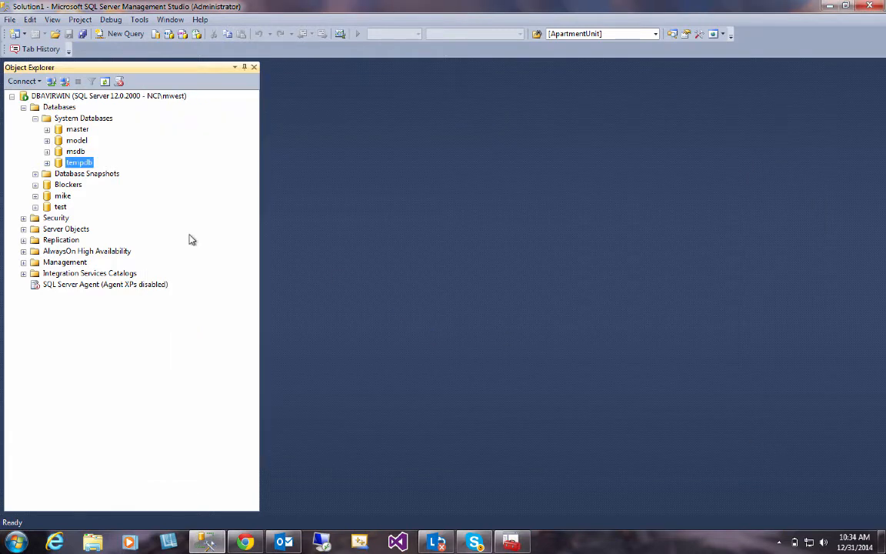
{"action": "right_click", "coordinate": [86, 140]}
{"action": "left_click", "coordinate": [117, 259]}
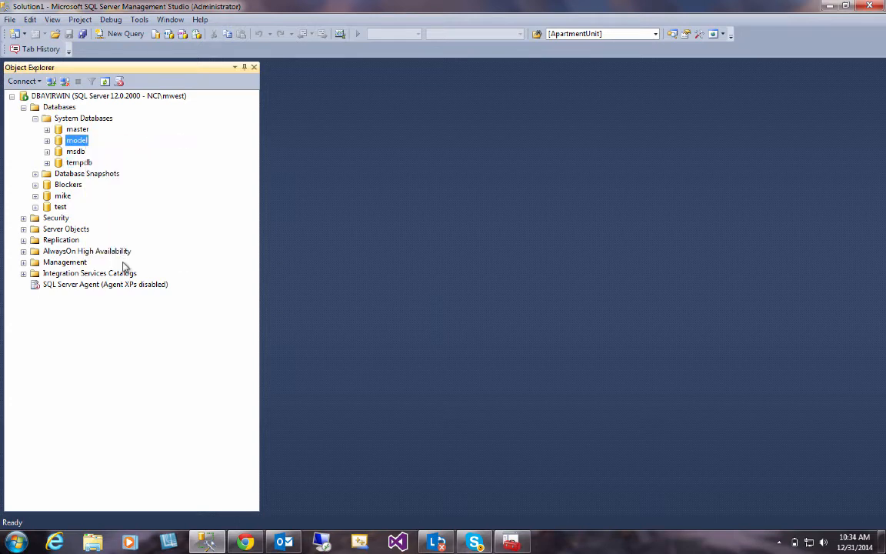
{"action": "left_click", "coordinate": [173, 125]}
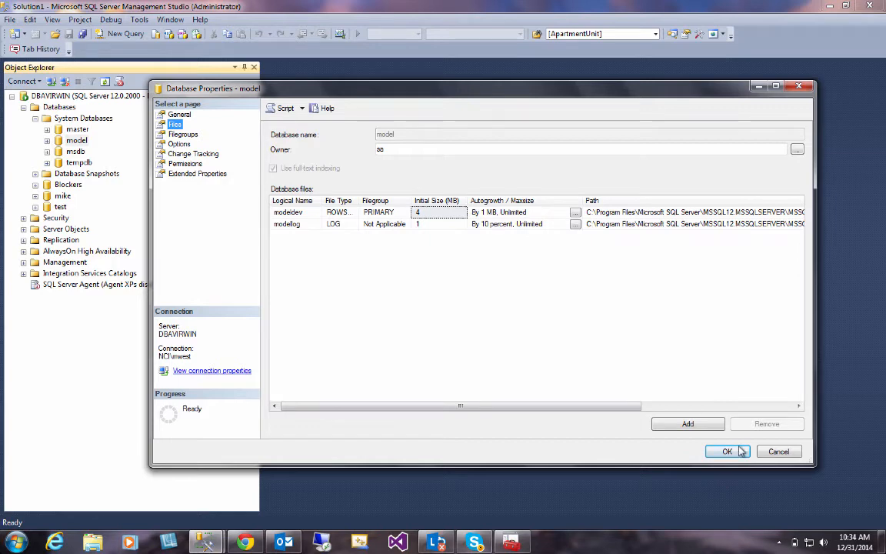
{"action": "left_click", "coordinate": [778, 452]}
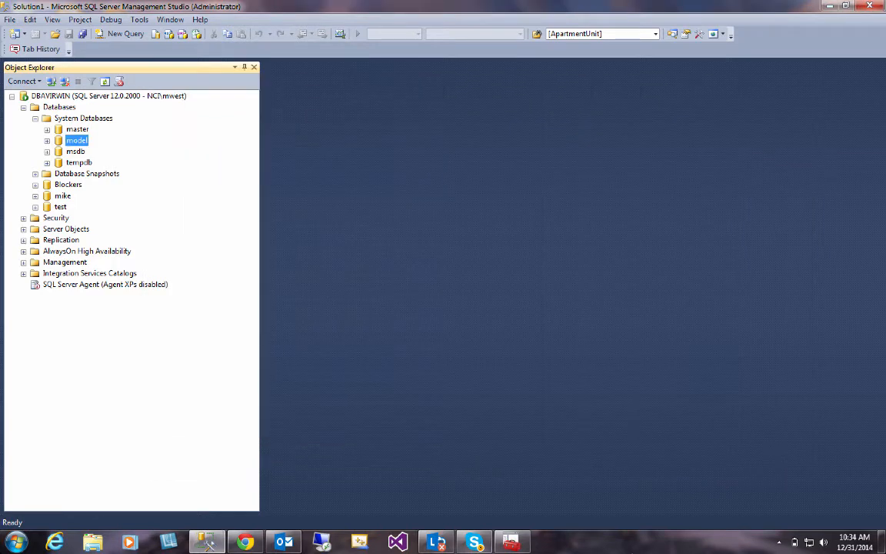
Switch to Sql Server Configuration Manager and stop the SQL Server (MSSQLSERVER) service
{"action": "left_click", "coordinate": [511, 543]}
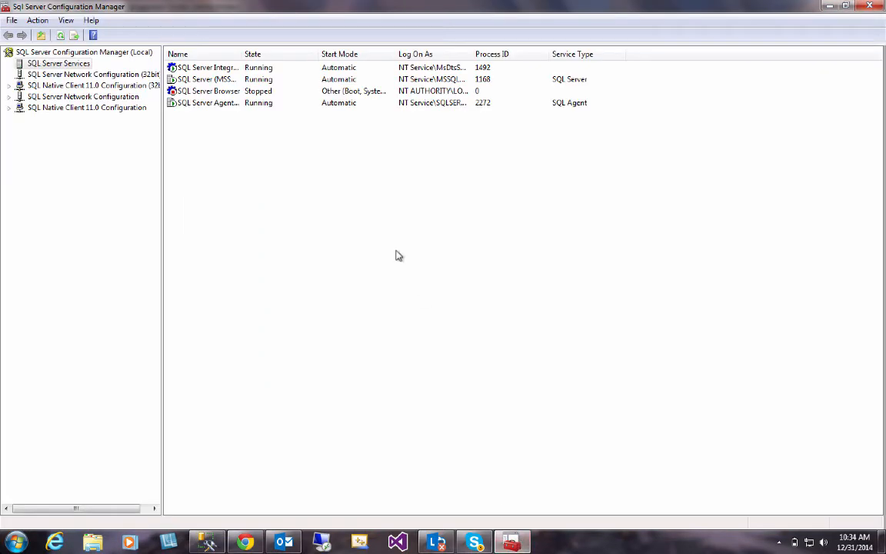
{"action": "double_click", "coordinate": [227, 86]}
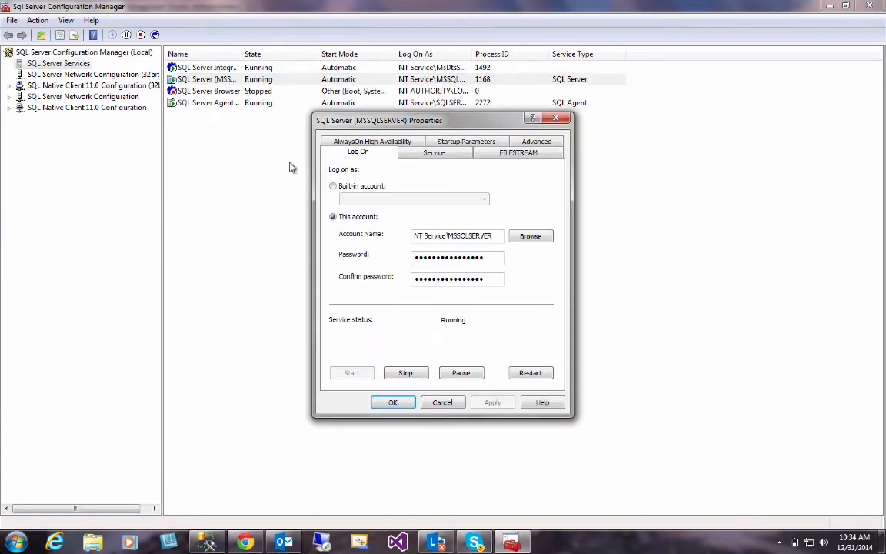
{"action": "left_click", "coordinate": [415, 374]}
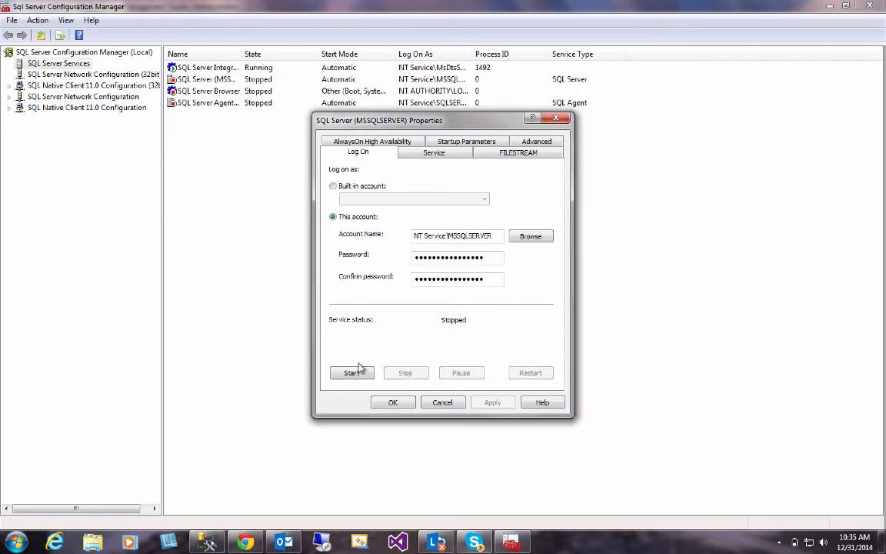
{"action": "key", "text": "Escape"}
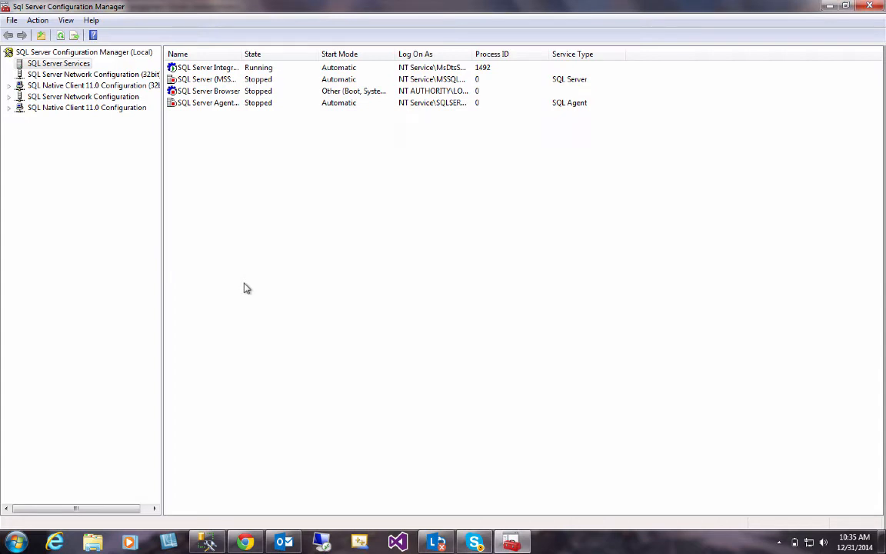
Start the SQL Server (MSSQLSERVER) service again
{"action": "left_click", "coordinate": [208, 80]}
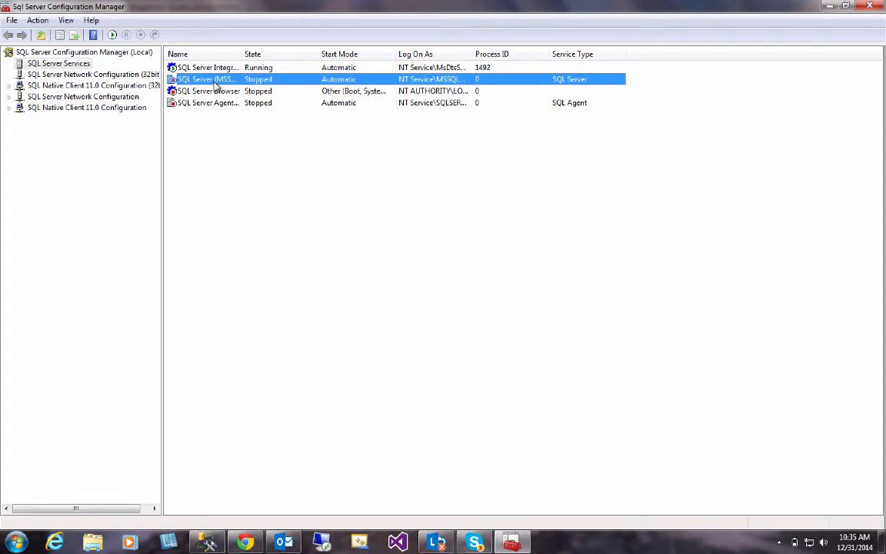
{"action": "right_click", "coordinate": [216, 84]}
{"action": "left_click", "coordinate": [235, 90]}
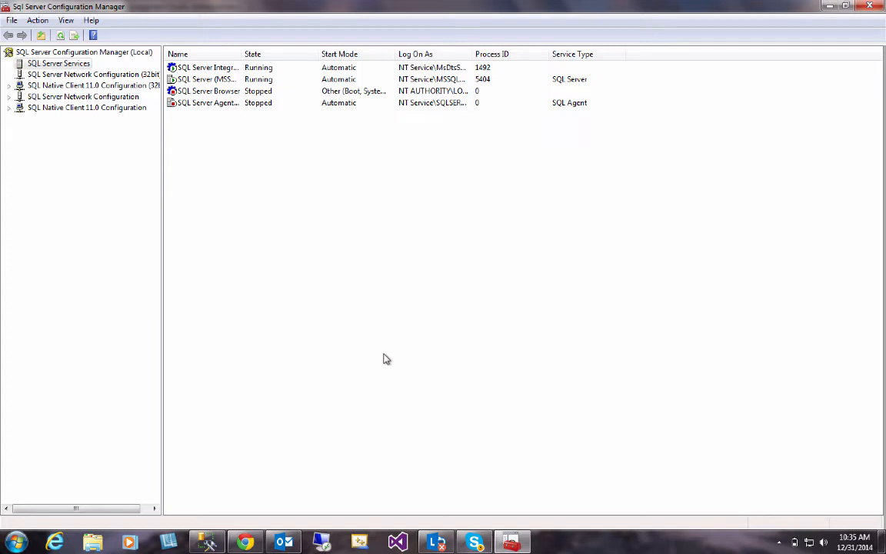
Switch back to SQL Server Management Studio and review tempdb's database file sizes and autogrowth settings
{"action": "left_click", "coordinate": [206, 542]}
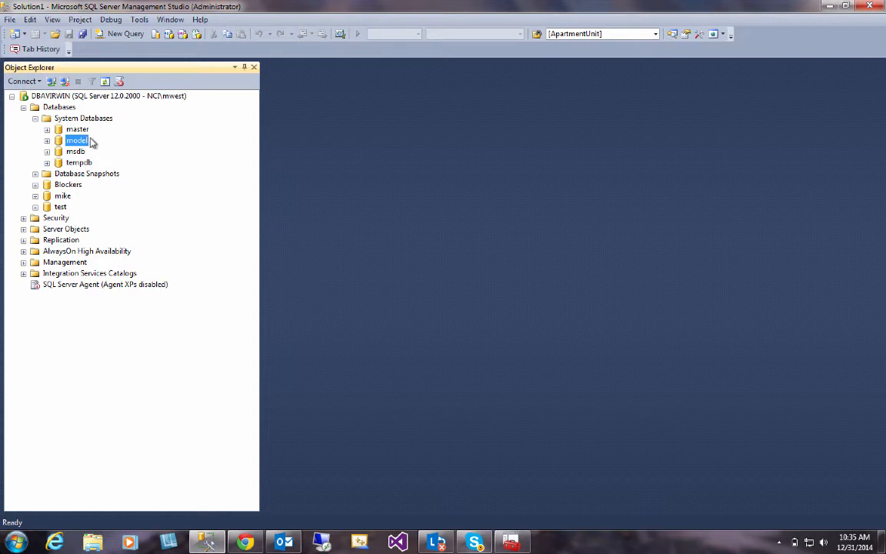
{"action": "left_click", "coordinate": [86, 164]}
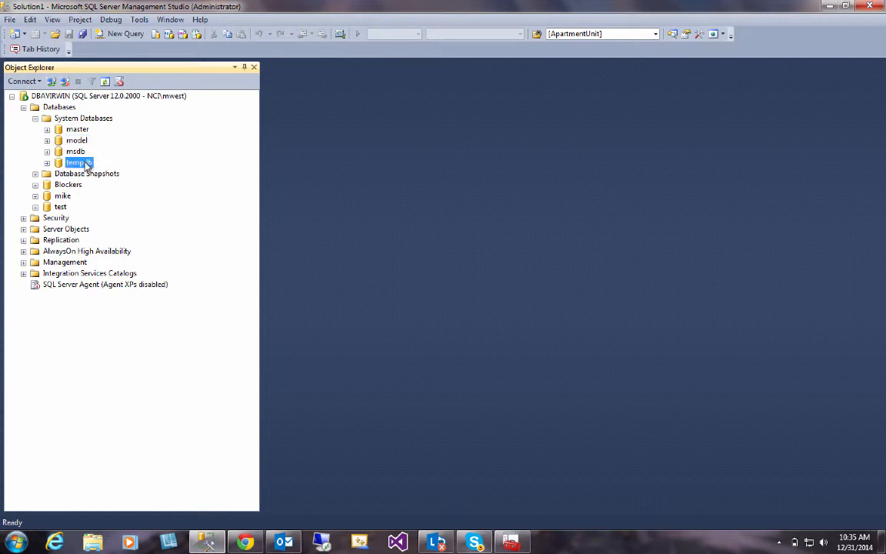
{"action": "right_click", "coordinate": [86, 166]}
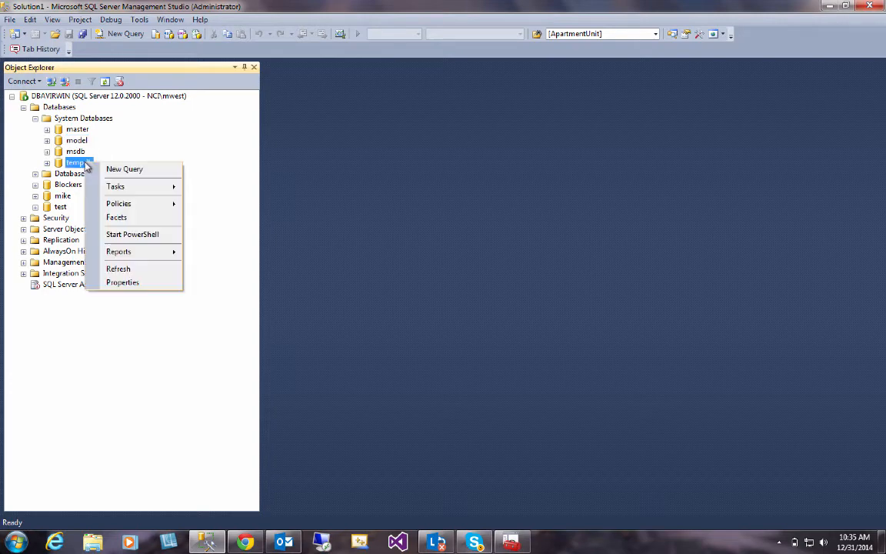
{"action": "left_click", "coordinate": [123, 283]}
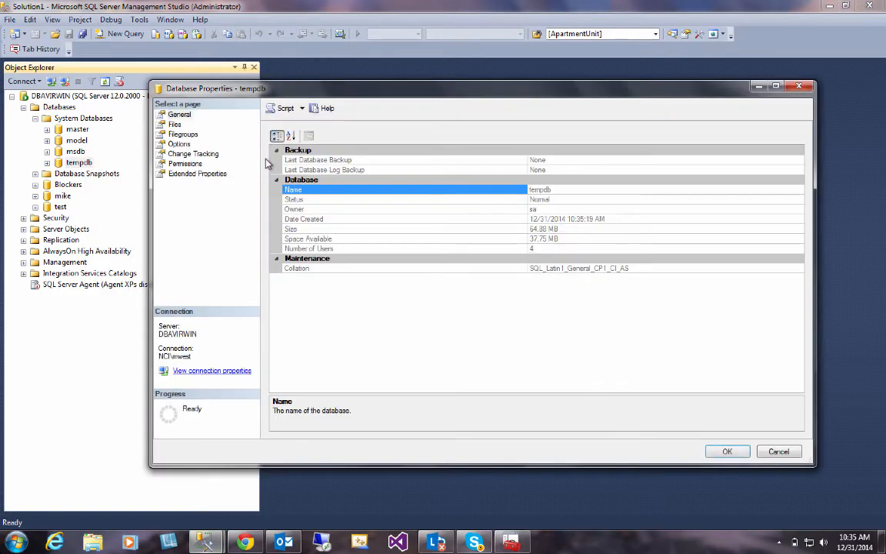
{"action": "left_click", "coordinate": [176, 125]}
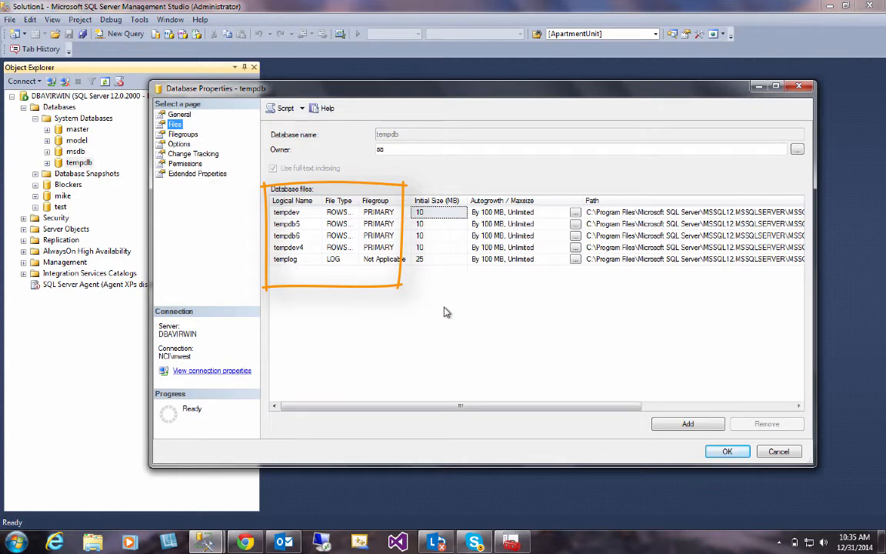
{"action": "left_click", "coordinate": [777, 452]}
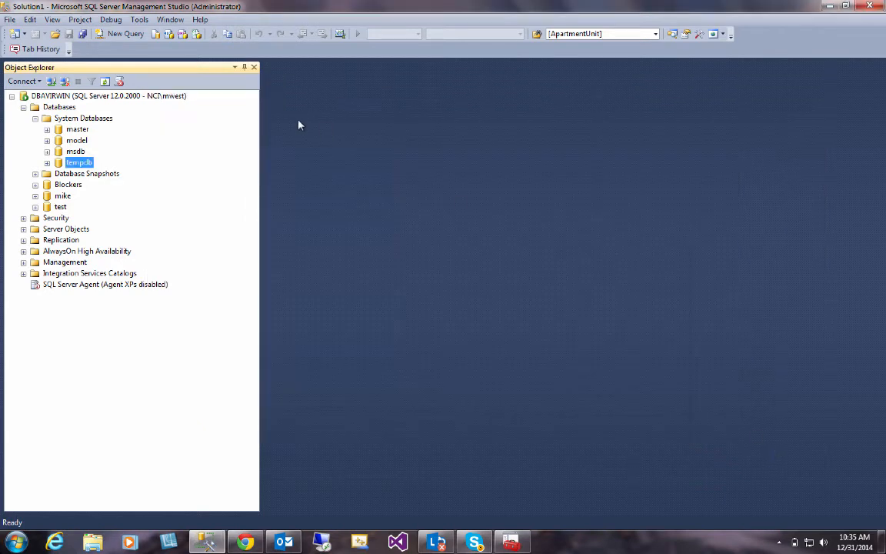
Review the model database's file list, initial sizes and autogrowth for comparison with tempdb
{"action": "right_click", "coordinate": [79, 143]}
{"action": "left_click", "coordinate": [140, 263]}
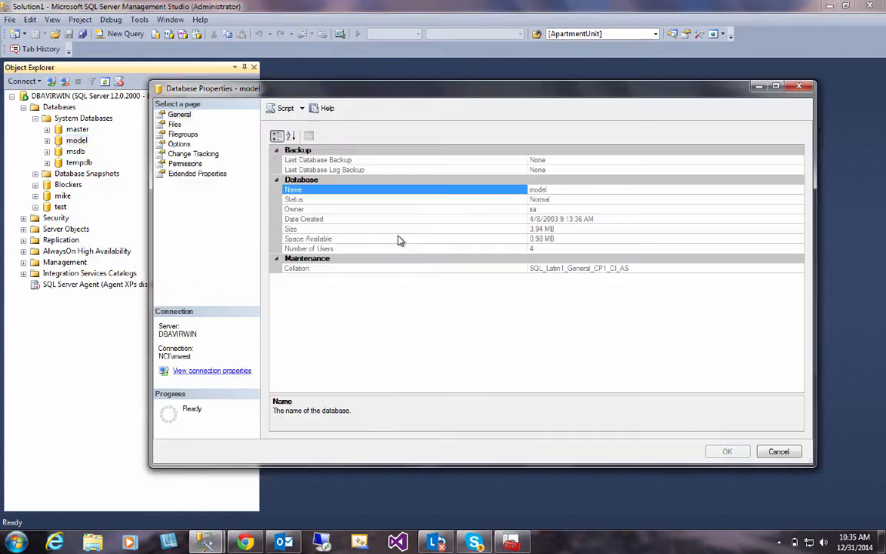
{"action": "left_click", "coordinate": [163, 124]}
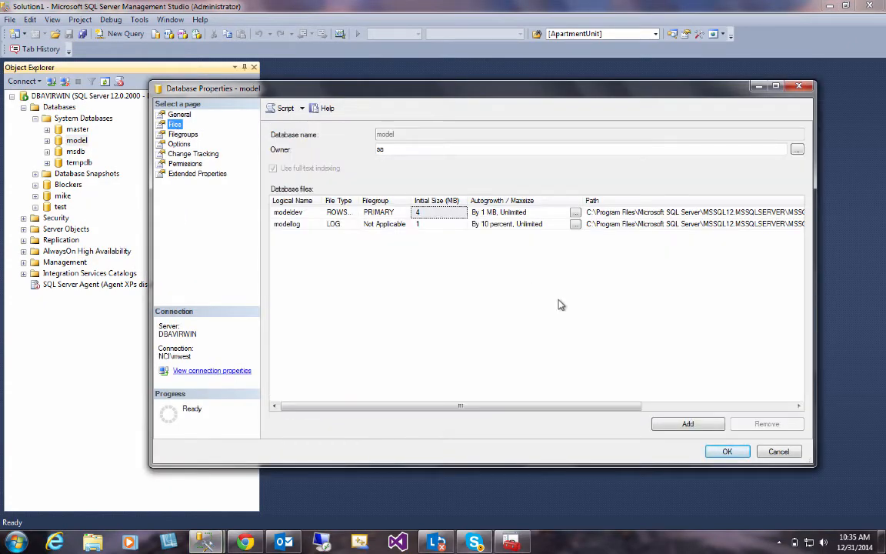
{"action": "left_click", "coordinate": [779, 451]}
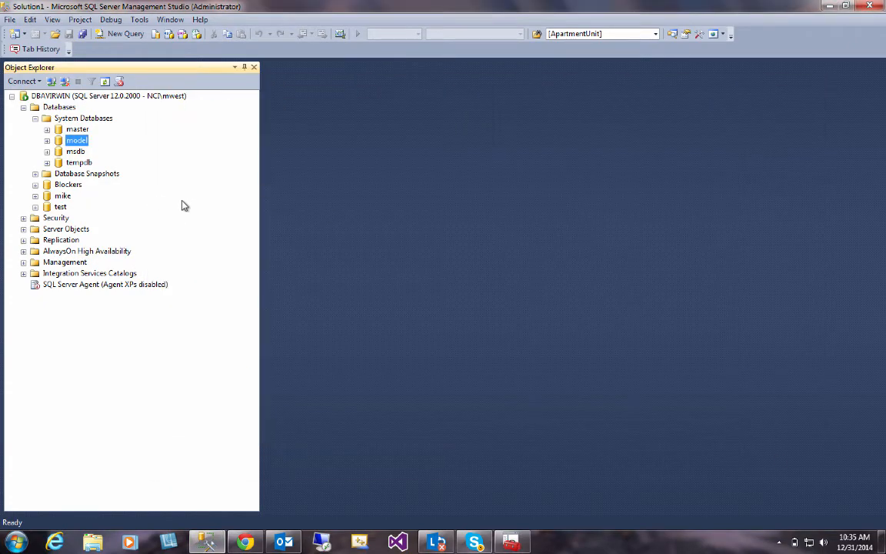
{"action": "right_click", "coordinate": [82, 145]}
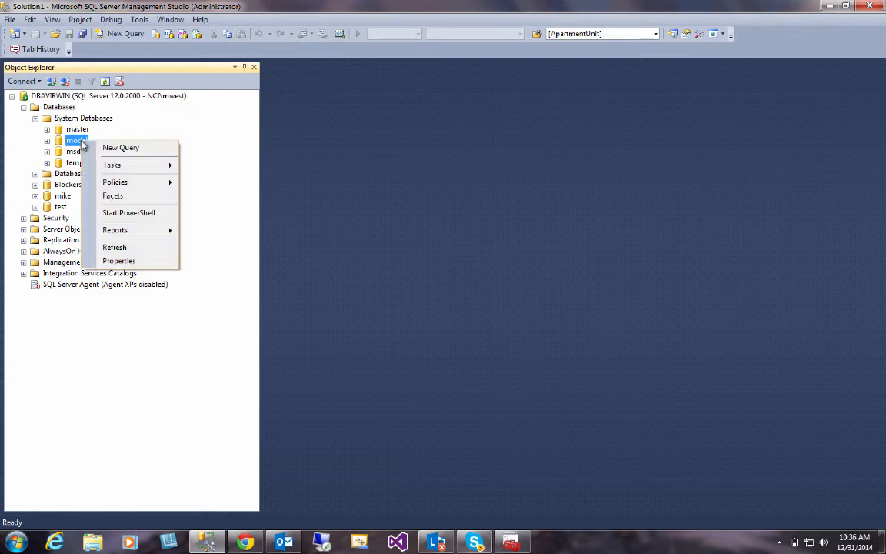
{"action": "left_click", "coordinate": [121, 261]}
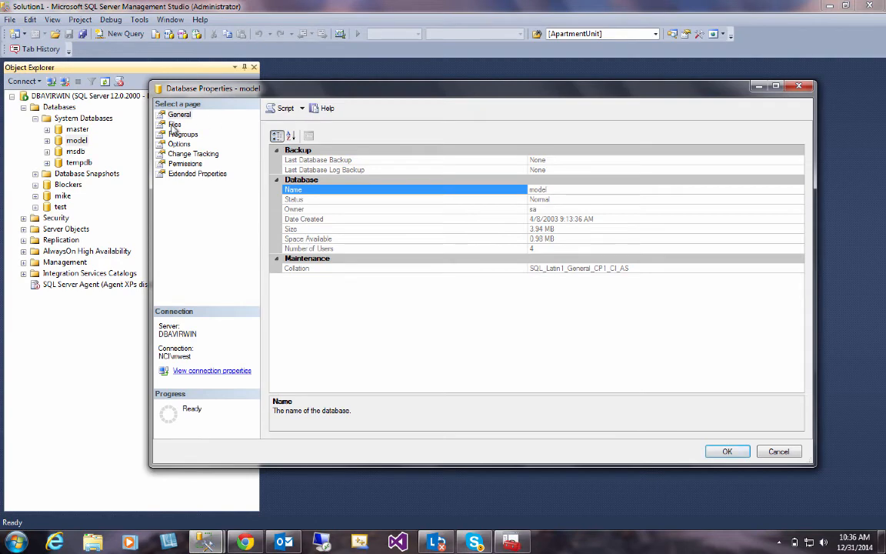
{"action": "left_click", "coordinate": [175, 124]}
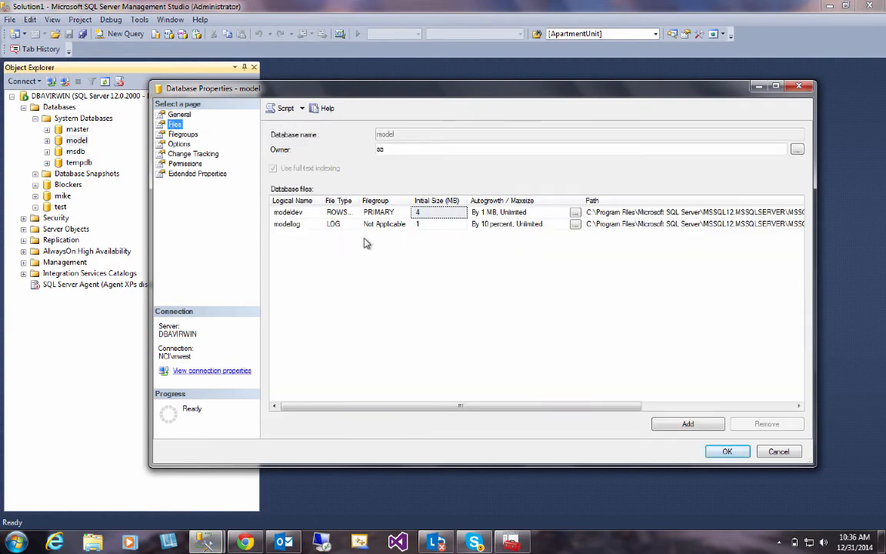
{"action": "left_click", "coordinate": [692, 425]}
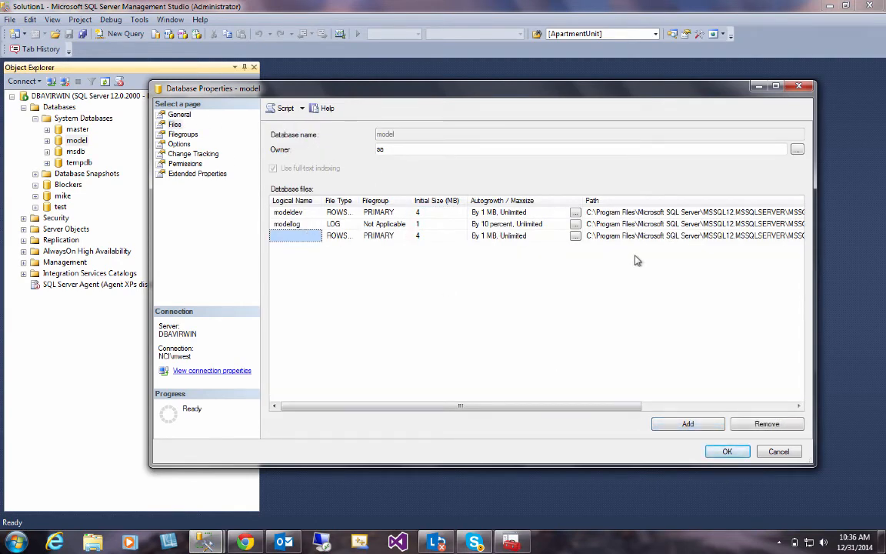
{"action": "left_click", "coordinate": [781, 452]}
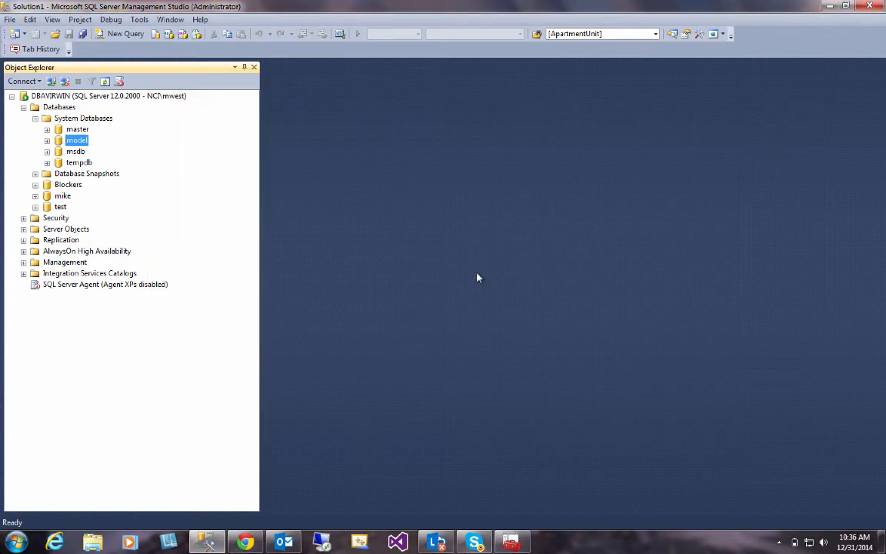
Open the database file settings in tempdb's properties
{"action": "left_click", "coordinate": [84, 164]}
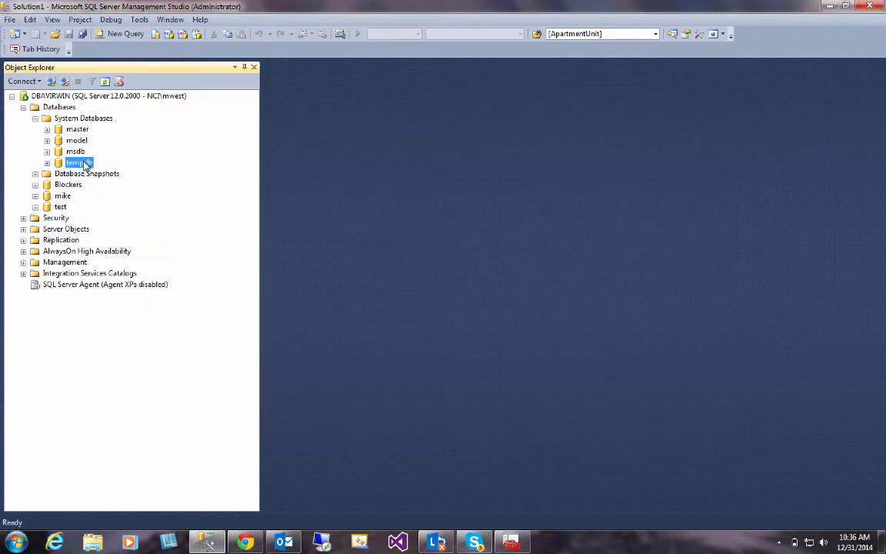
{"action": "right_click", "coordinate": [84, 166]}
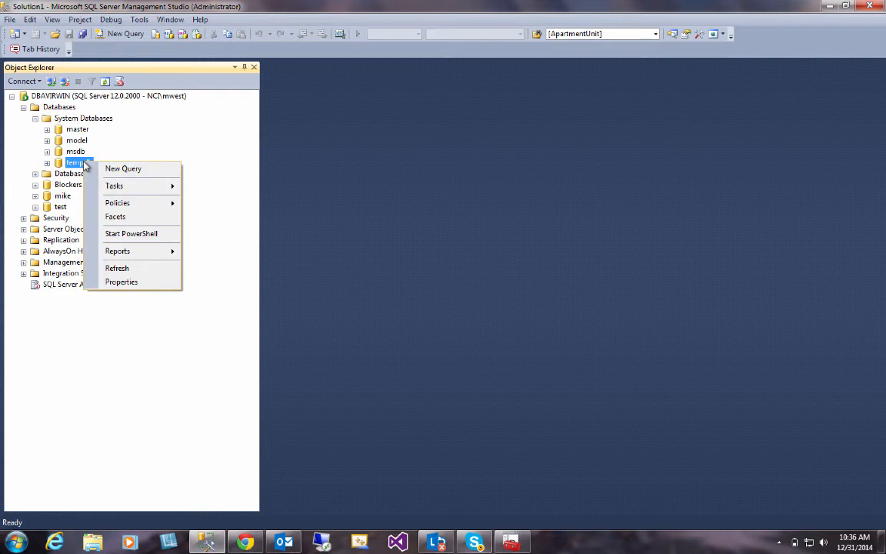
{"action": "left_click", "coordinate": [117, 268]}
{"action": "right_click", "coordinate": [80, 162]}
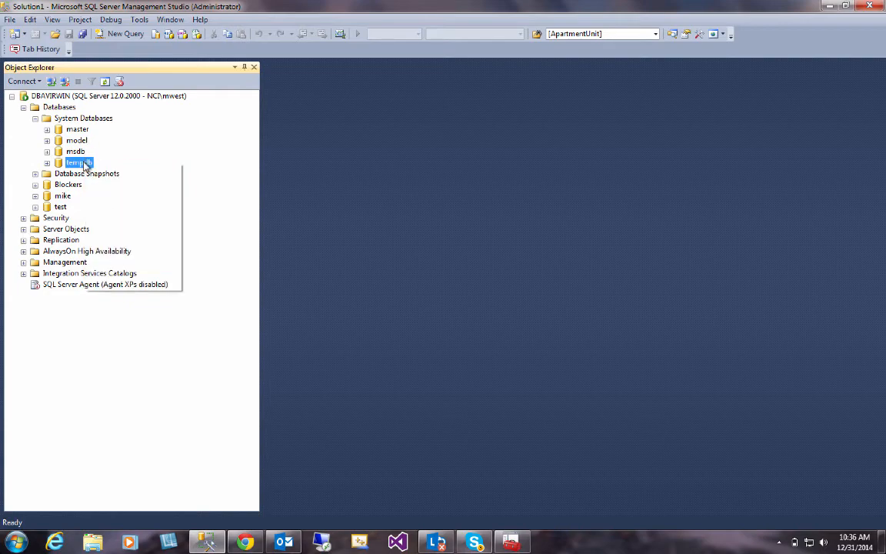
{"action": "left_click", "coordinate": [121, 282]}
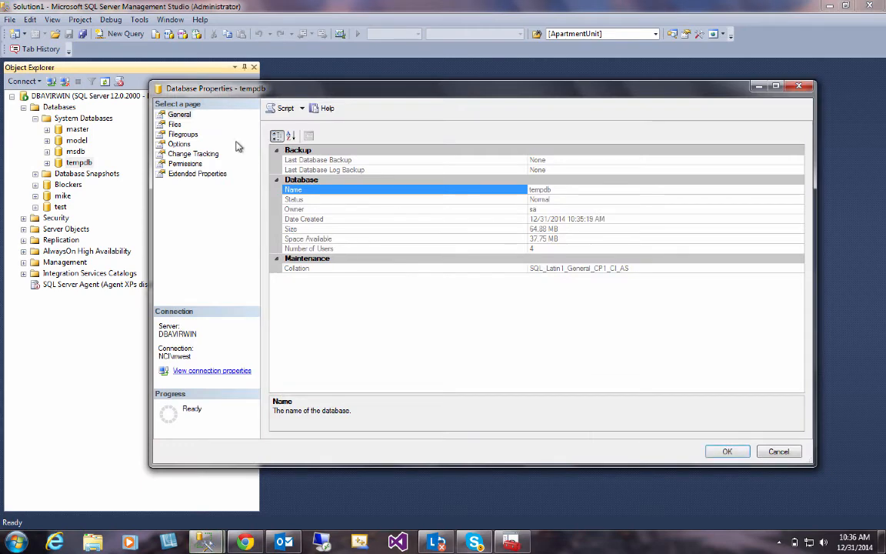
{"action": "left_click", "coordinate": [176, 124]}
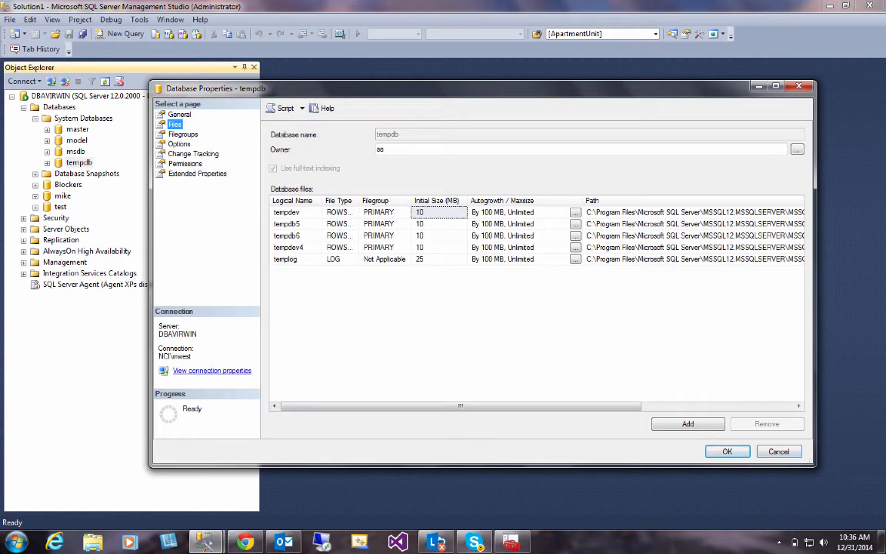
Remove the tempdb5, tempdb6 and tempdev4 data files from tempdb's file list and script the change to a new query window
{"action": "left_click", "coordinate": [289, 247]}
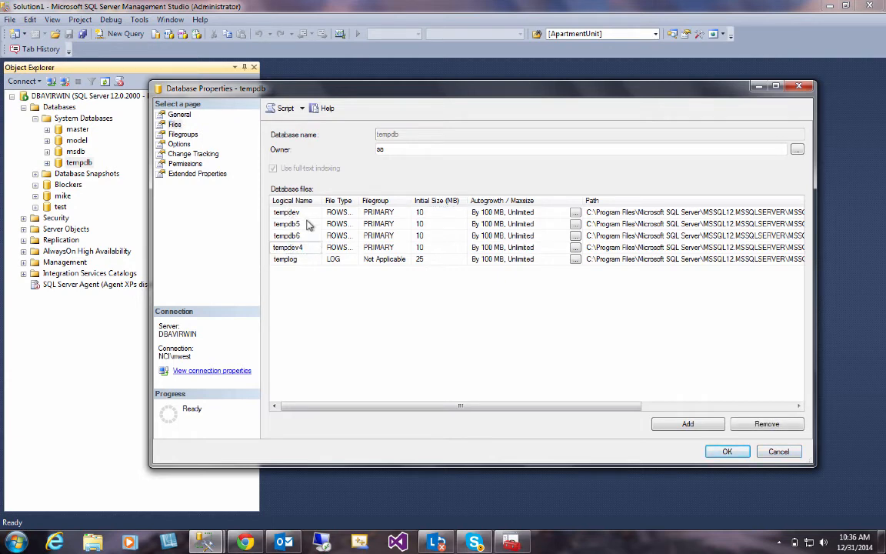
{"action": "left_click", "coordinate": [309, 211]}
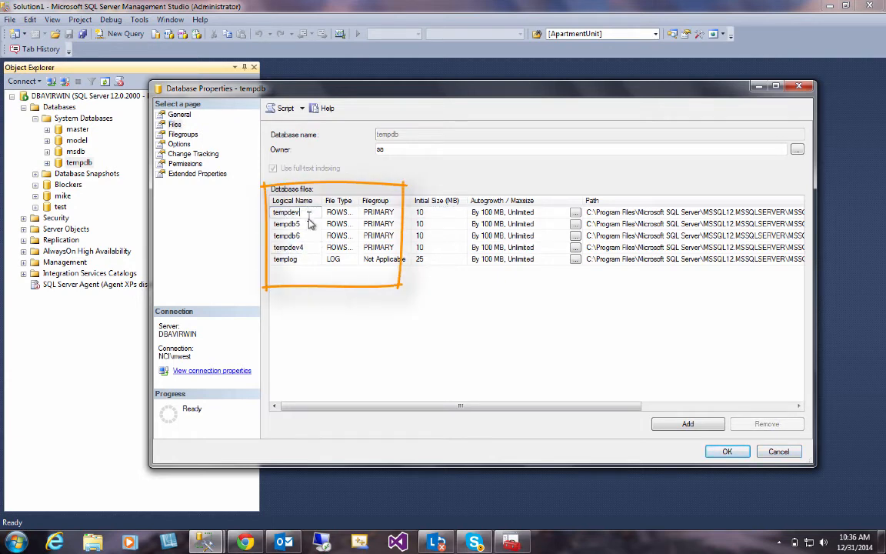
{"action": "left_click", "coordinate": [309, 223]}
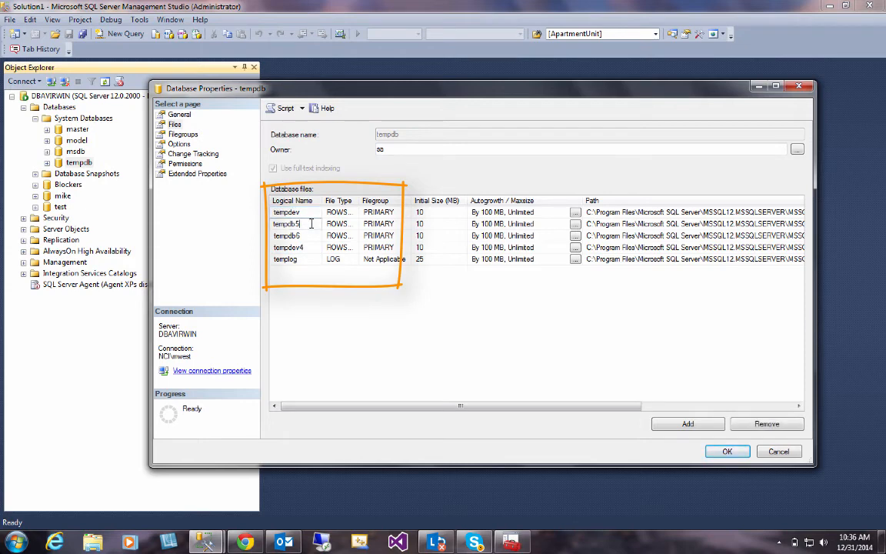
{"action": "left_click", "coordinate": [758, 426]}
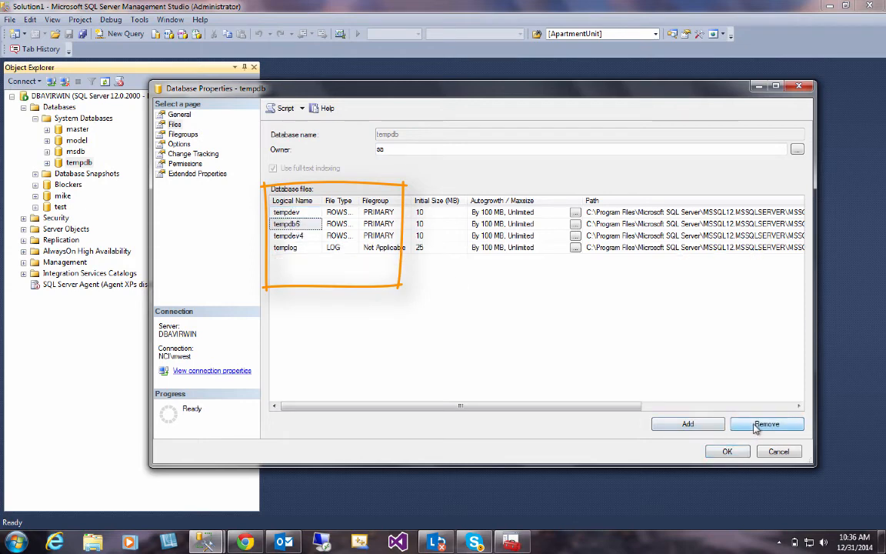
{"action": "left_click", "coordinate": [758, 425]}
{"action": "left_click", "coordinate": [758, 425]}
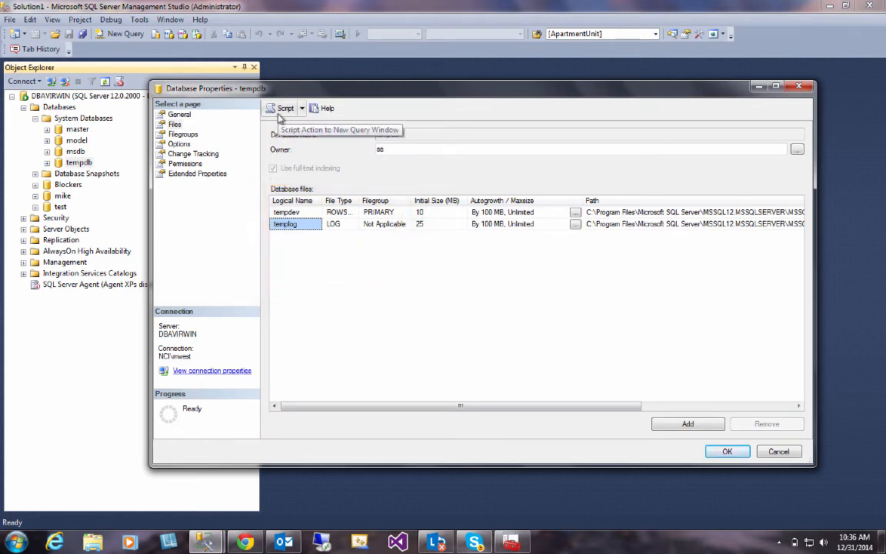
{"action": "left_click", "coordinate": [281, 113]}
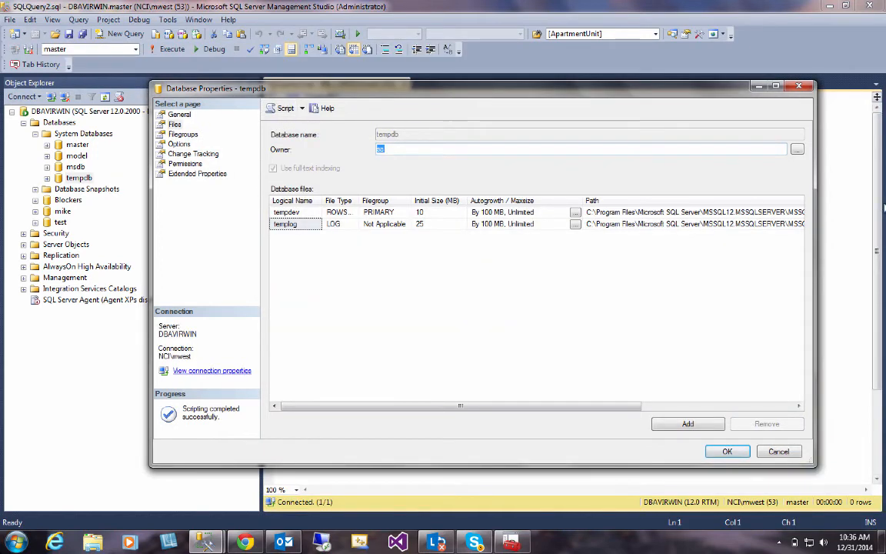
Dismiss tempdb's properties and execute the generated script to remove the tempdb5, tempdb6 and tempdev4 files from tempdb
{"action": "key", "text": "Escape"}
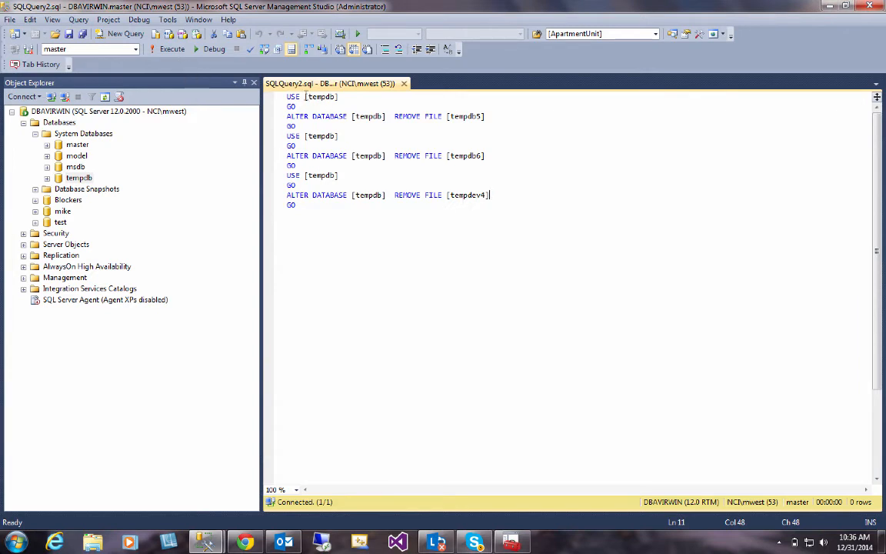
{"action": "left_click", "coordinate": [164, 49]}
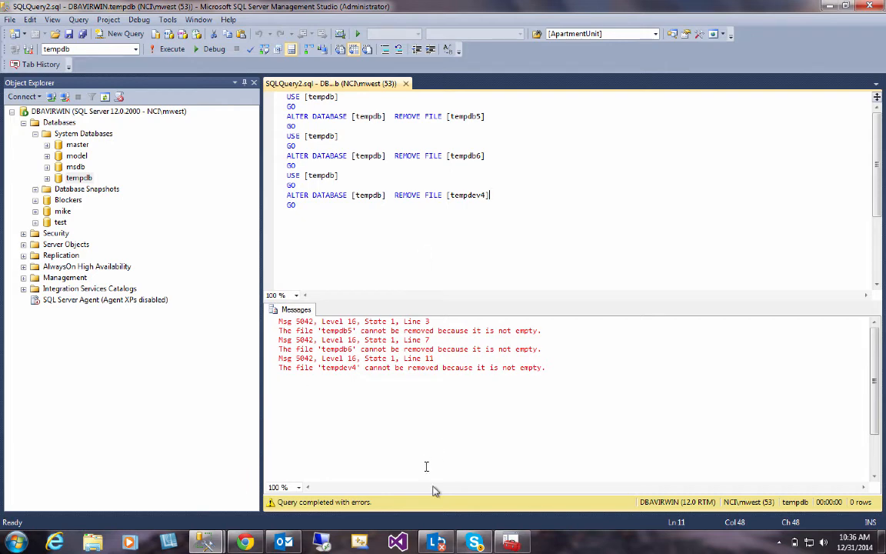
Switch to SQL Server Configuration Manager, then stop the SQL Server database engine service and start it again
{"action": "left_click", "coordinate": [509, 541]}
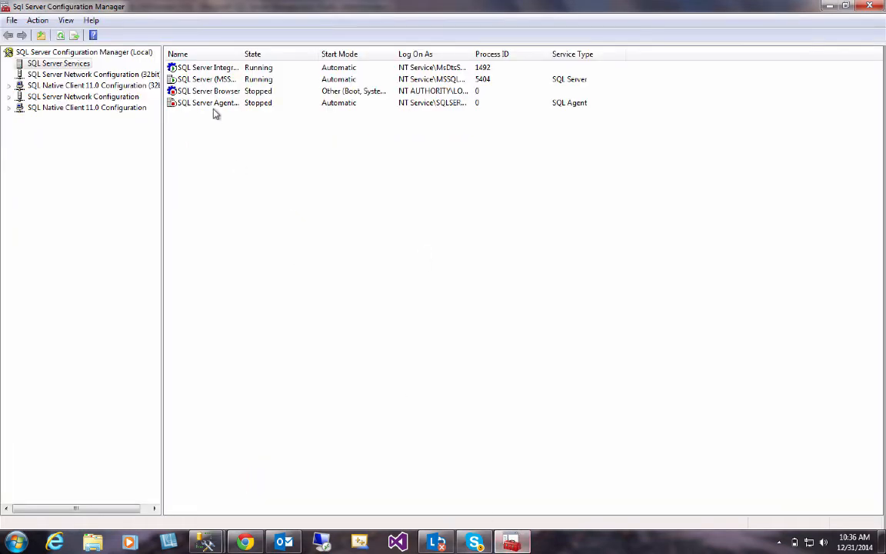
{"action": "left_click", "coordinate": [208, 81]}
{"action": "right_click", "coordinate": [211, 87]}
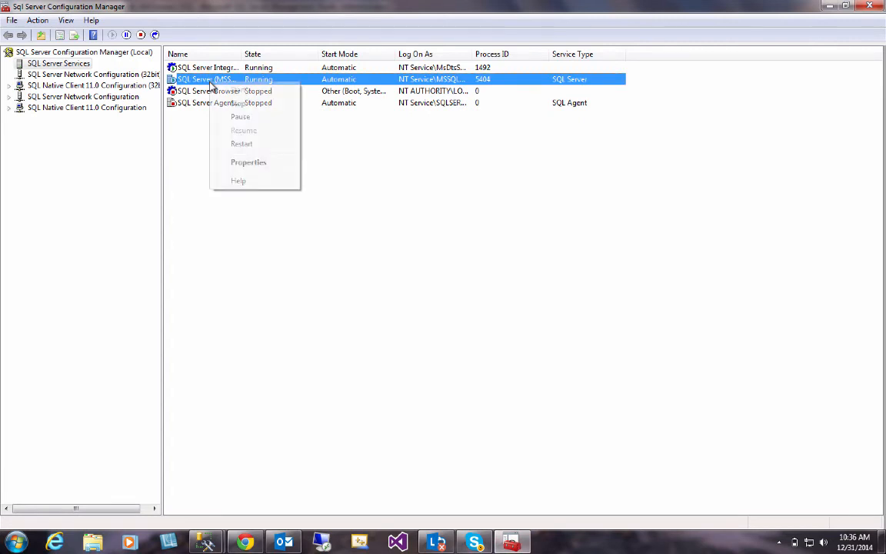
{"action": "left_click", "coordinate": [239, 103]}
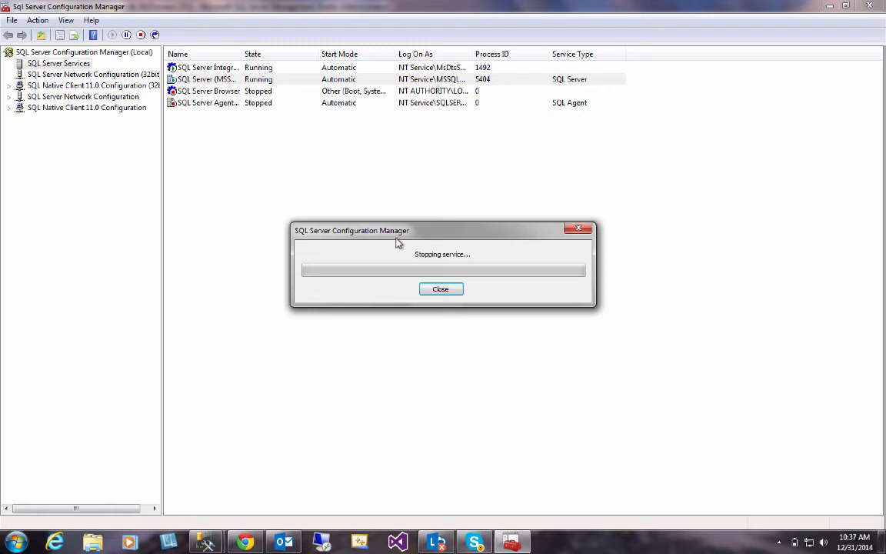
{"action": "right_click", "coordinate": [240, 80]}
{"action": "left_click", "coordinate": [267, 86]}
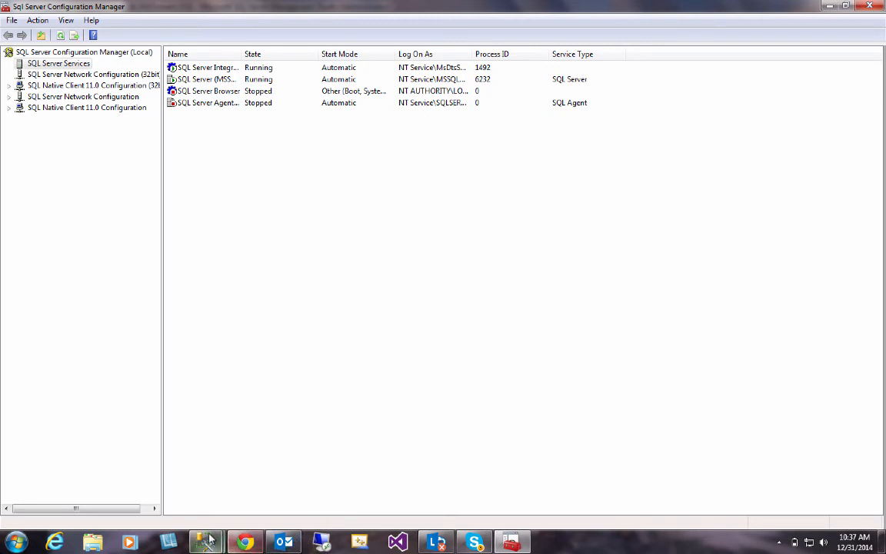
Switch back to SQL Server Management Studio, refresh tempdb and cancel the leftover tempdb properties dialog
{"action": "mouse_move", "coordinate": [210, 542]}
{"action": "left_click", "coordinate": [174, 497]}
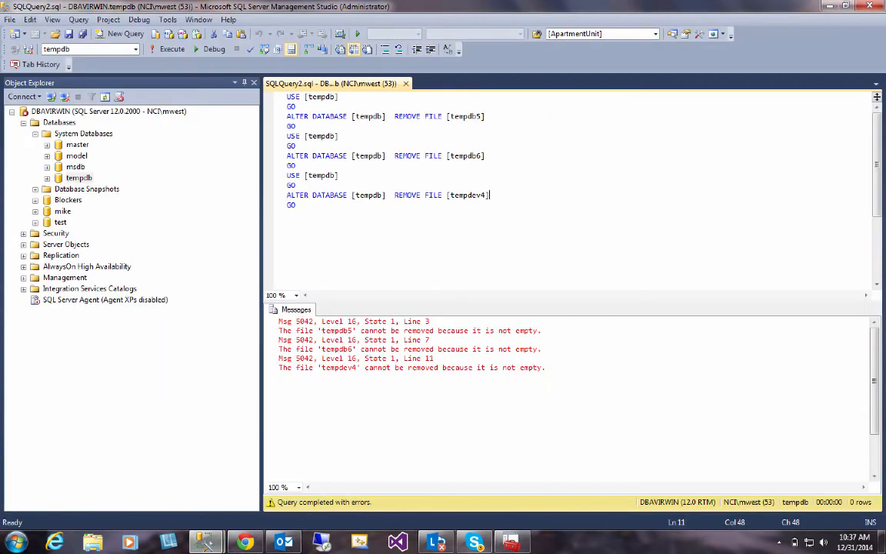
{"action": "left_click", "coordinate": [377, 218]}
{"action": "right_click", "coordinate": [79, 178]}
{"action": "left_click", "coordinate": [123, 284]}
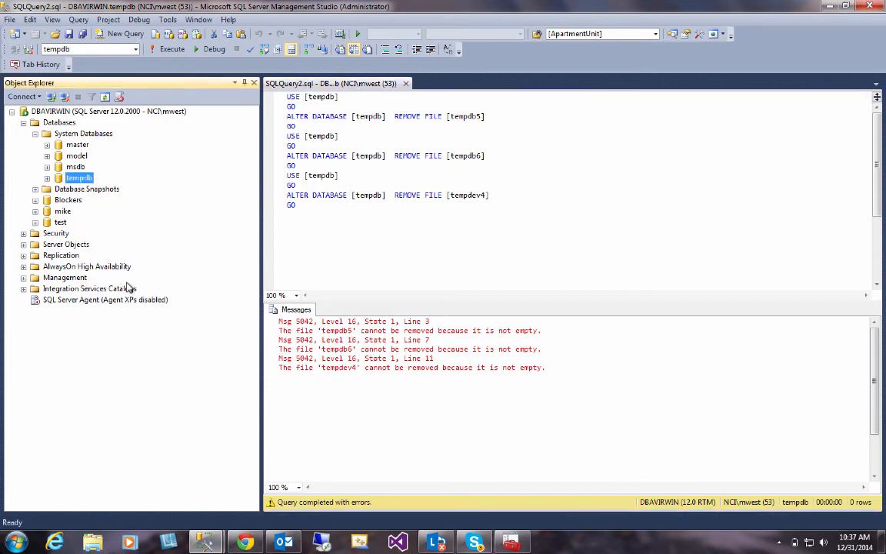
{"action": "right_click", "coordinate": [80, 178]}
{"action": "left_click", "coordinate": [120, 296]}
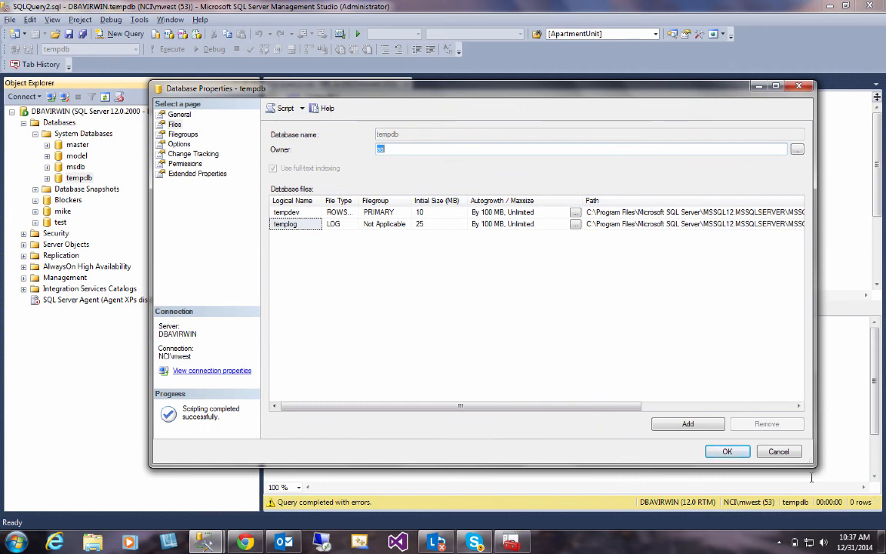
{"action": "left_click", "coordinate": [779, 451]}
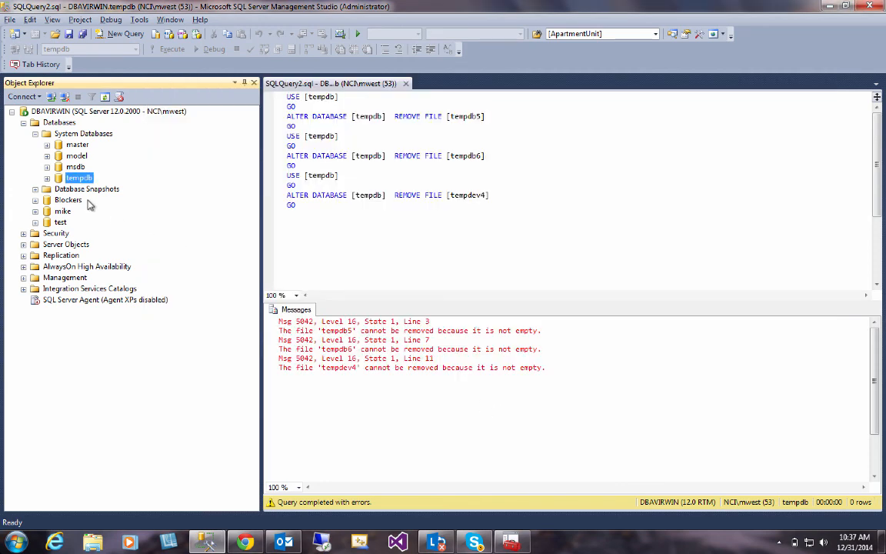
Refresh tempdb again and review its current database file list in a newly opened properties dialog, then cancel it
{"action": "right_click", "coordinate": [74, 176]}
{"action": "left_click", "coordinate": [129, 288]}
{"action": "right_click", "coordinate": [75, 178]}
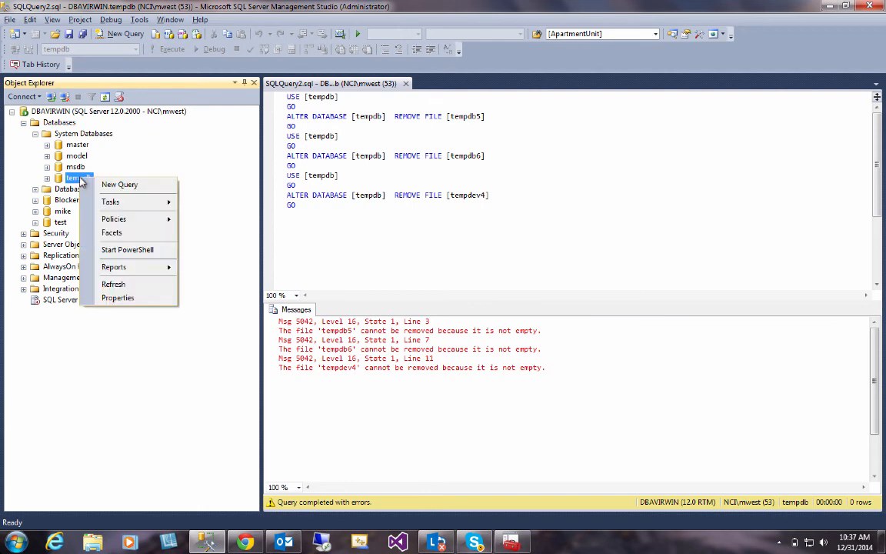
{"action": "left_click", "coordinate": [125, 298]}
{"action": "left_click", "coordinate": [175, 126]}
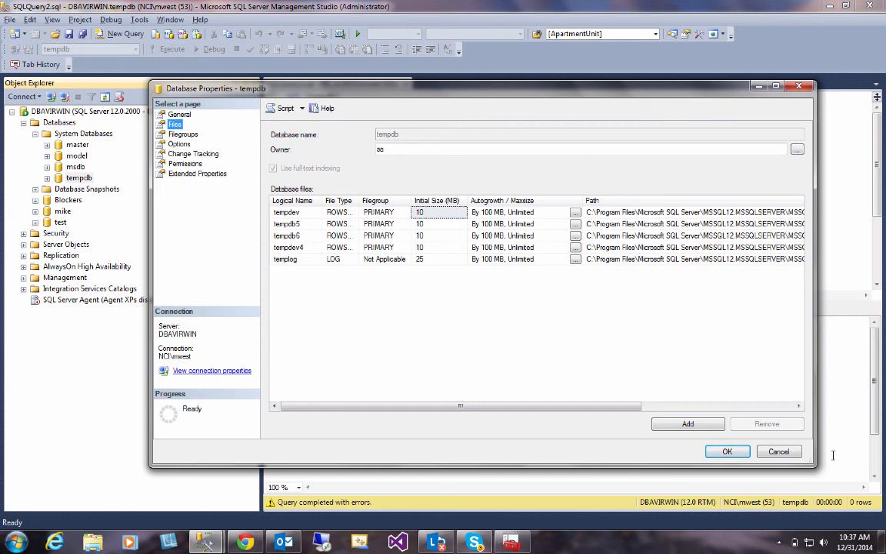
{"action": "left_click", "coordinate": [779, 451]}
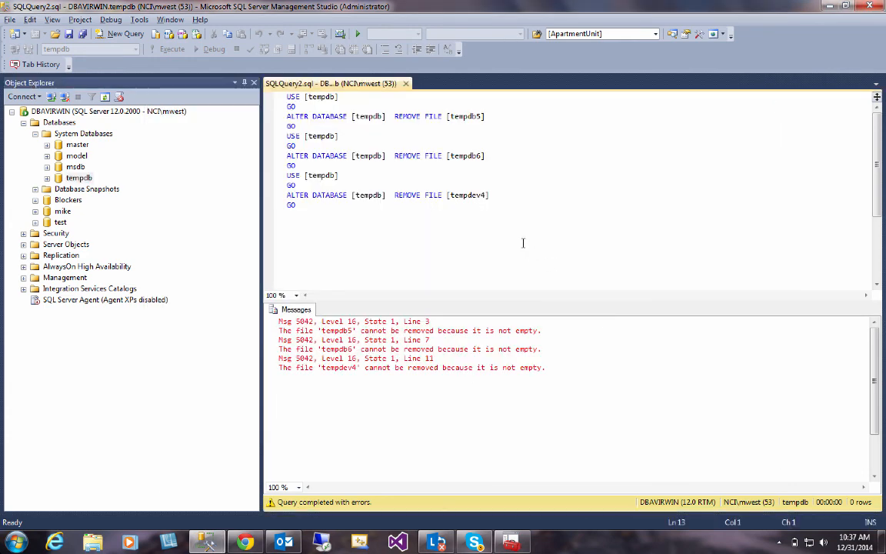
Execute the whole tempdb file removal script again after the service restart
{"action": "left_click", "coordinate": [573, 239]}
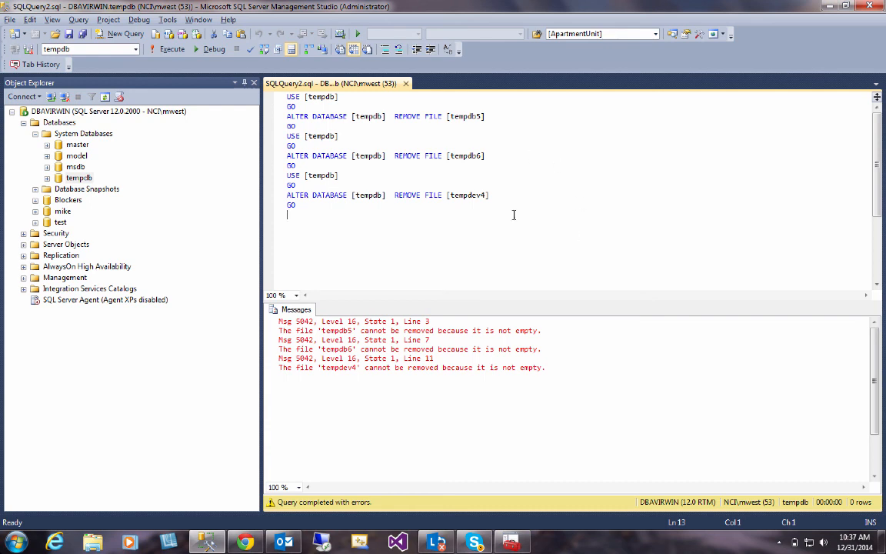
{"action": "left_click", "coordinate": [165, 52]}
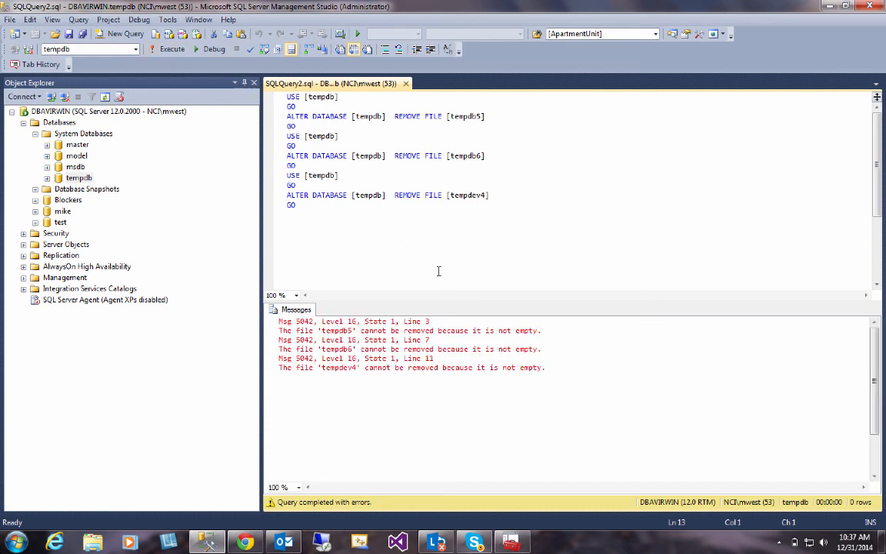